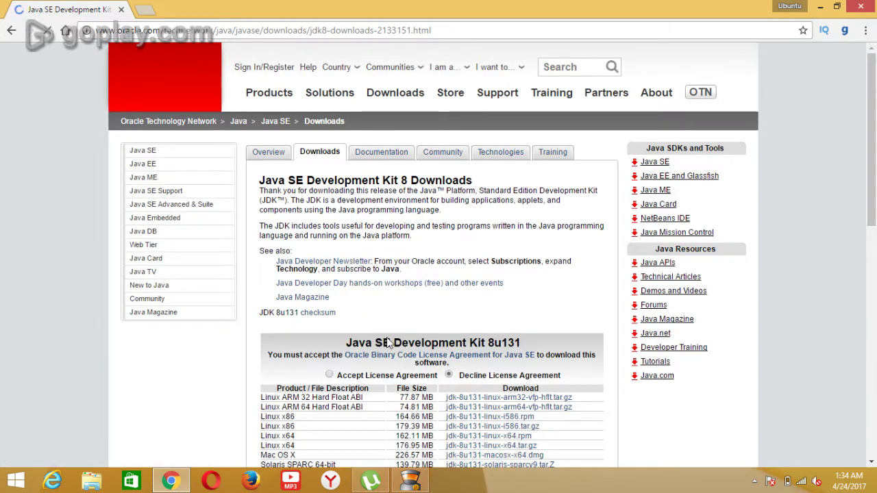
# Accept the Java SE Development Kit 8u131 license agreement and start downloading jdk-8u131-windows-x64.exe.
pyautogui.click(330, 376)
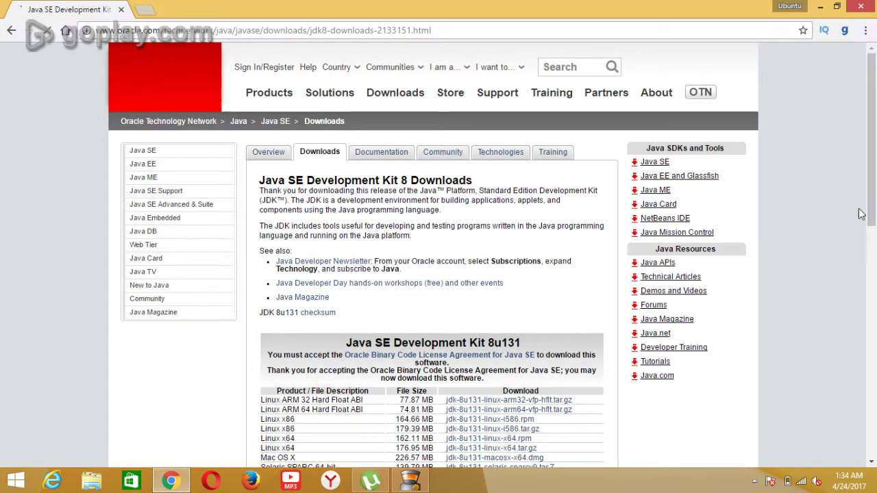
pyautogui.moveTo(872, 213); pyautogui.dragTo(873, 286)
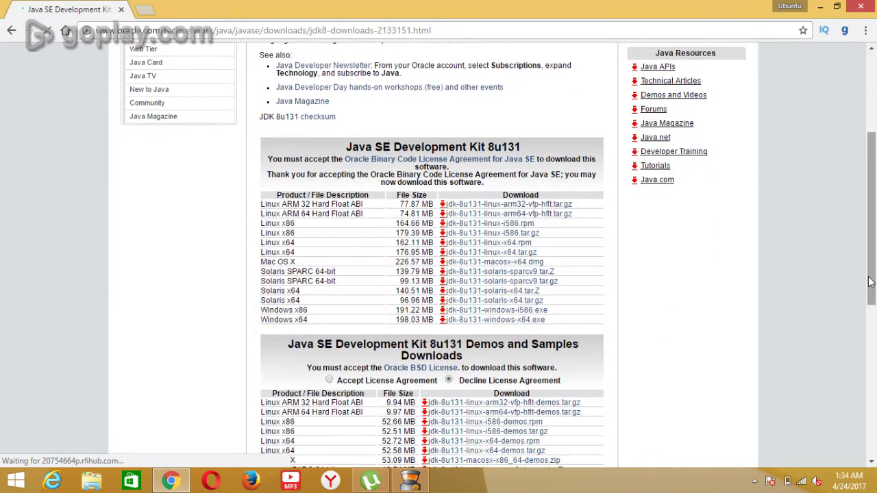
pyautogui.click(458, 320)
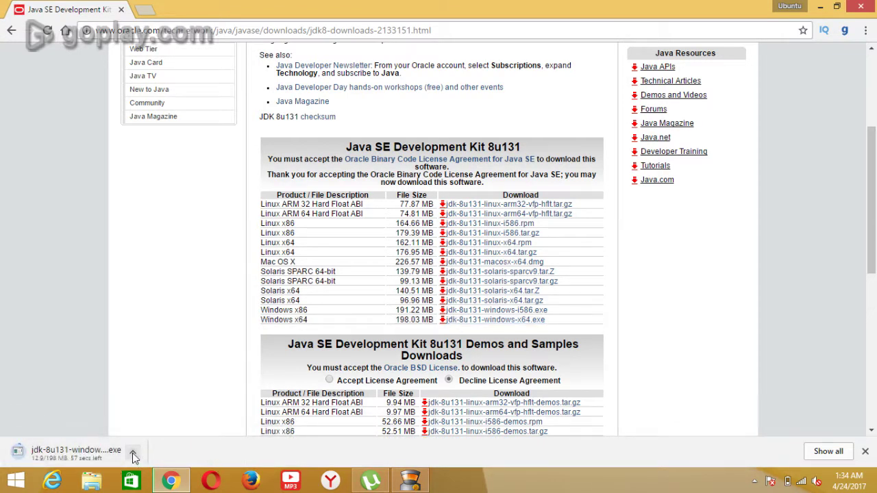
# Cancel the running JDK installer download and minimize the browser window.
pyautogui.click(133, 453)
pyautogui.click(146, 434)
pyautogui.click(820, 6)
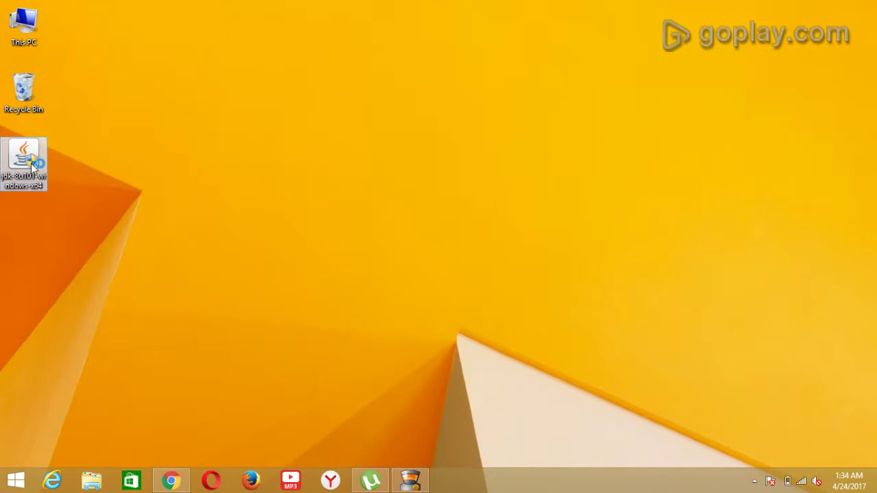
# Install Java SE Development Kit 8 Update 101 from the desktop installer, keeping the default features and destination folders.
pyautogui.doubleClick(31, 163)
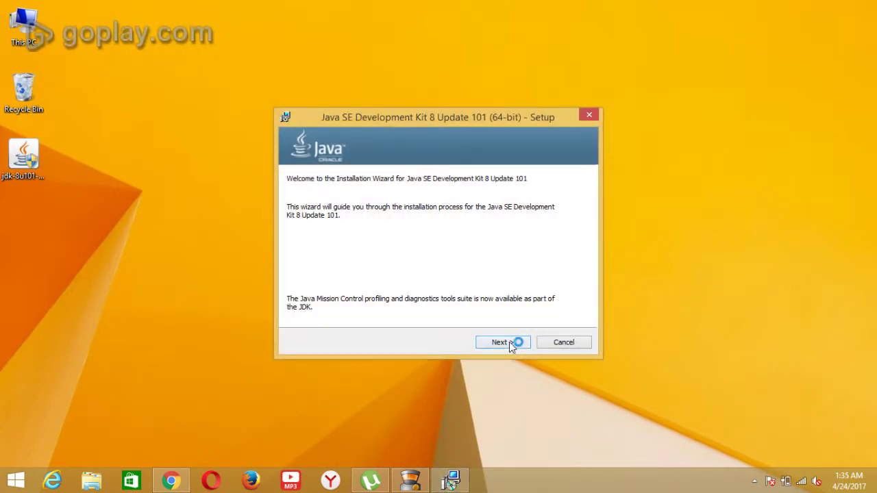
pyautogui.click(504, 342)
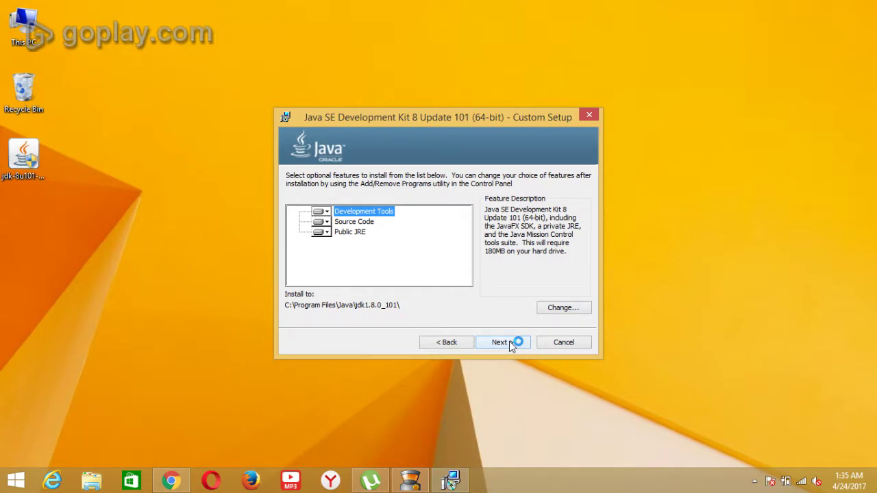
pyautogui.click(508, 342)
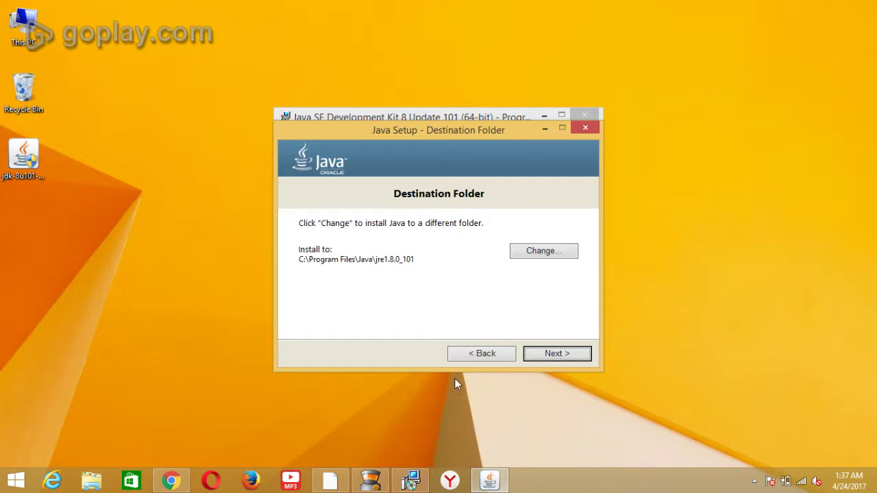
pyautogui.click(560, 356)
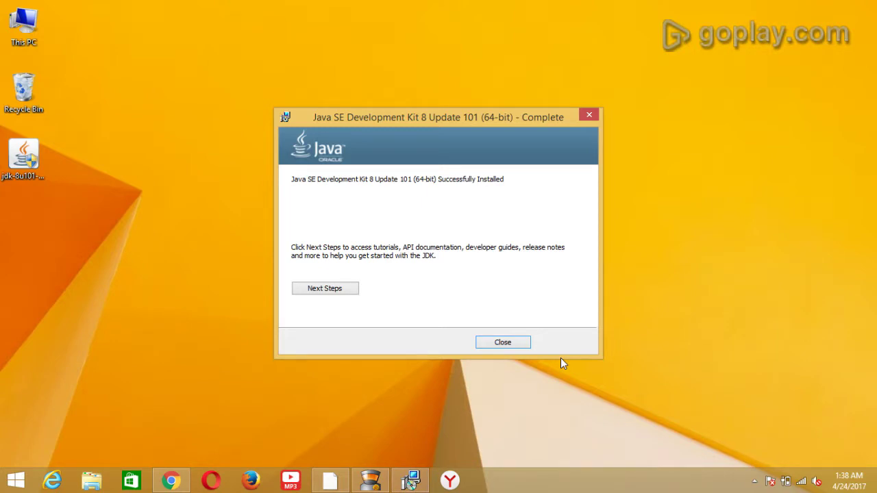
pyautogui.click(509, 344)
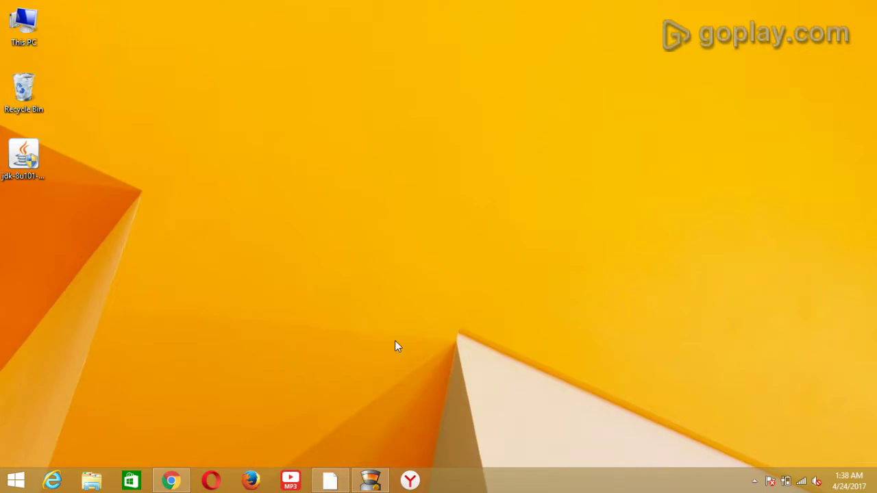
# Launch the Command Prompt and run javac, followed by java, to check whether the commands are recognized.
pyautogui.press('super+r')
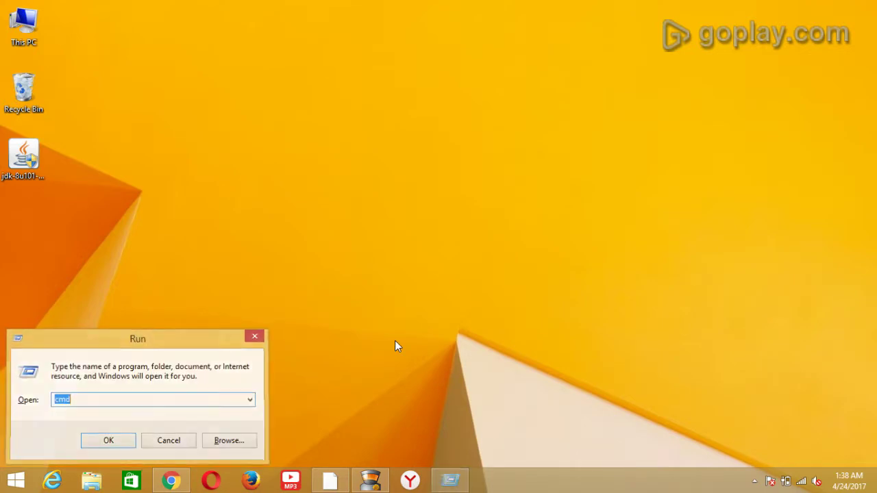
pyautogui.press('Return')
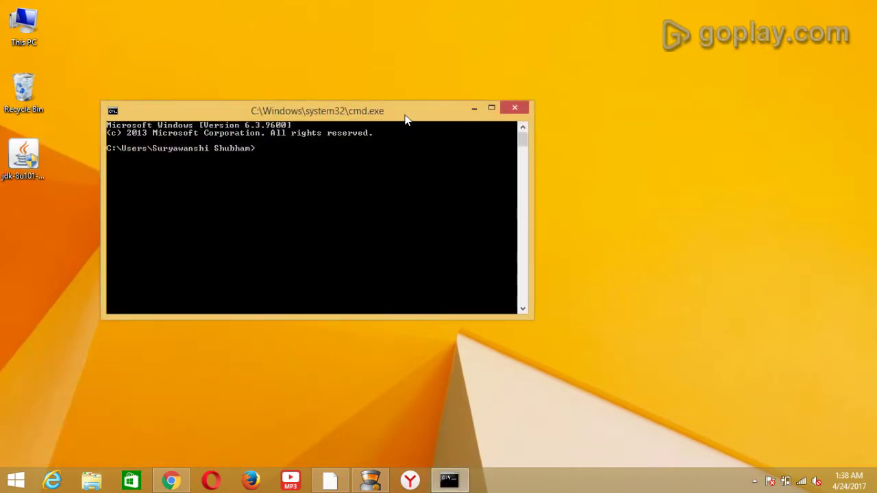
pyautogui.moveTo(403, 115); pyautogui.dragTo(469, 136)
pyautogui.write('javac')
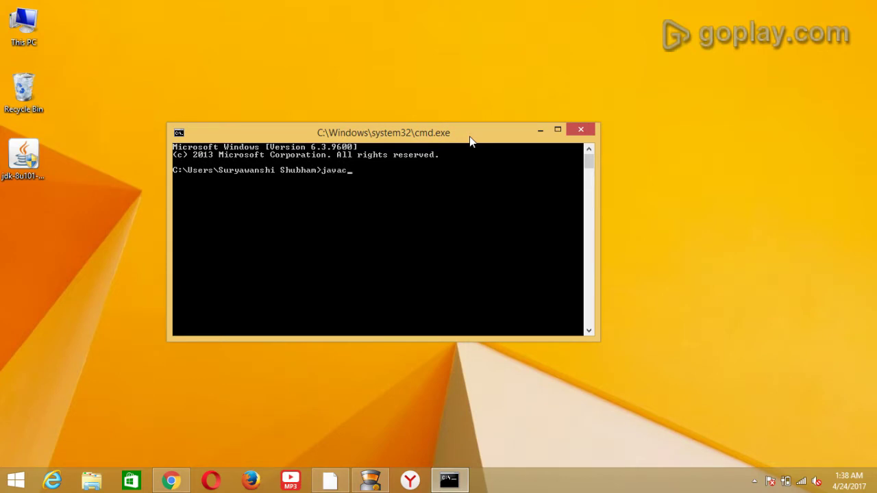
pyautogui.press('Return')
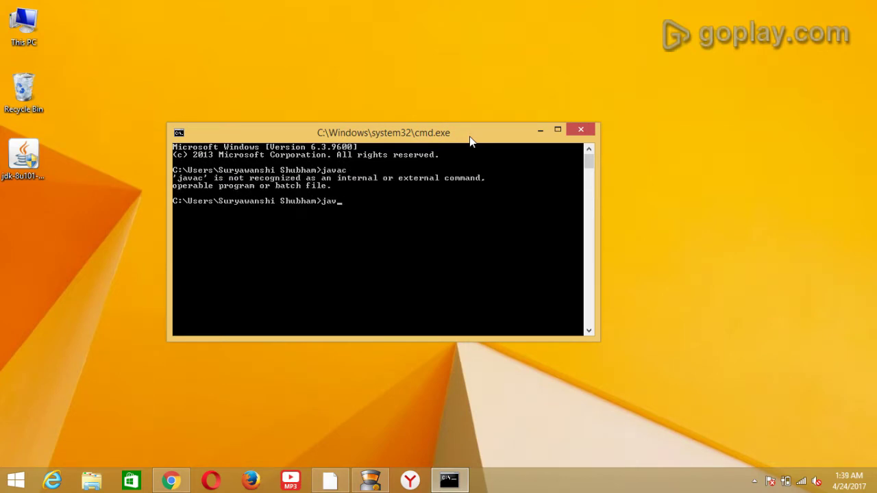
pyautogui.press('Return')
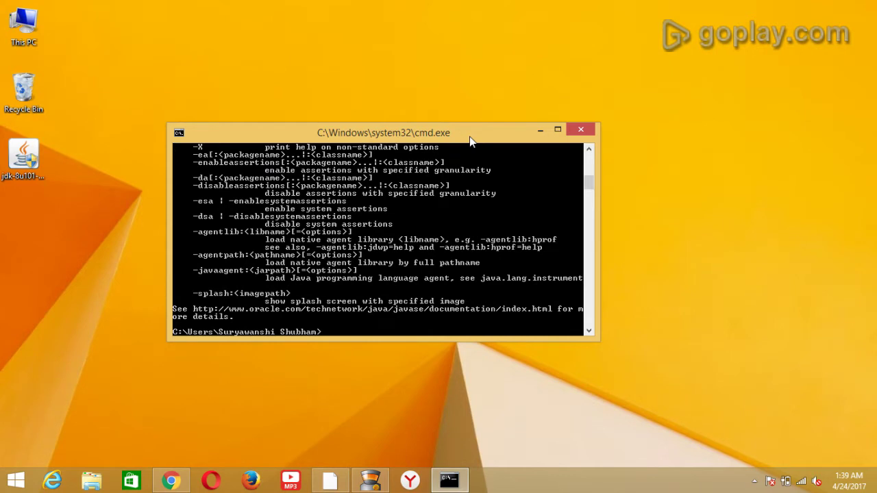
# Clear the console, run javac once more and close the Command Prompt.
pyautogui.write('cls')
pyautogui.press('Return')
pyautogui.write('javac')
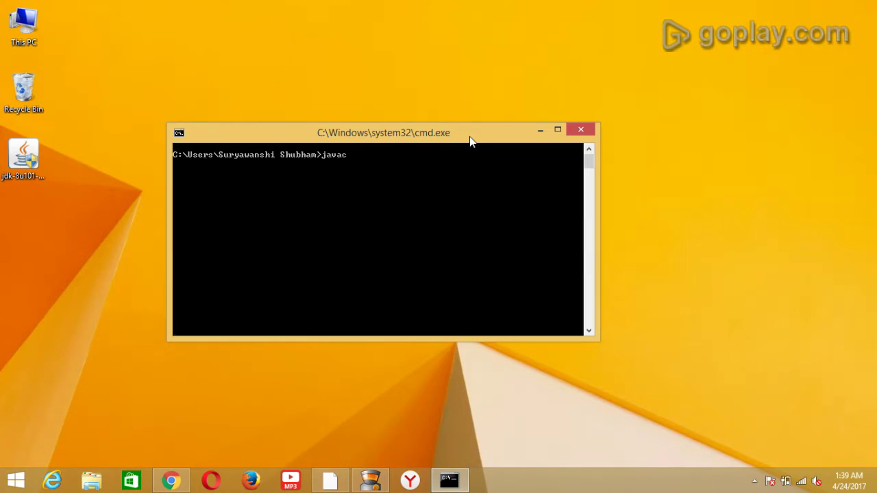
pyautogui.press('Return')
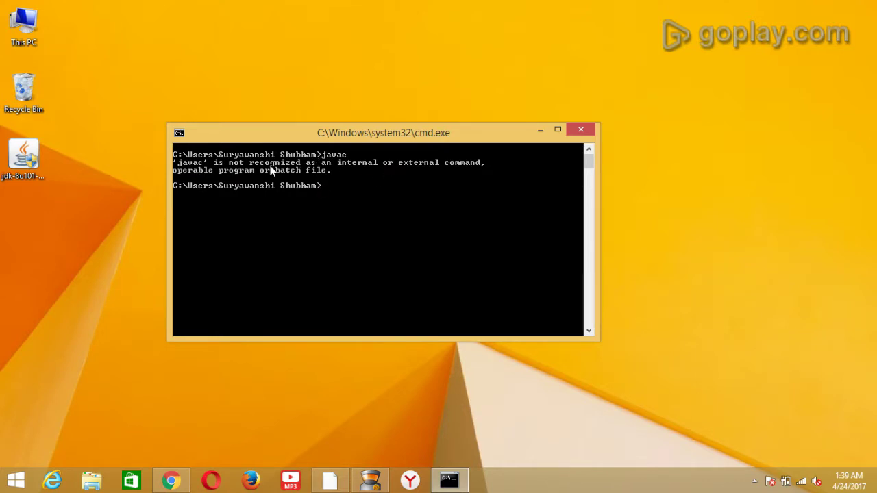
pyautogui.click(580, 130)
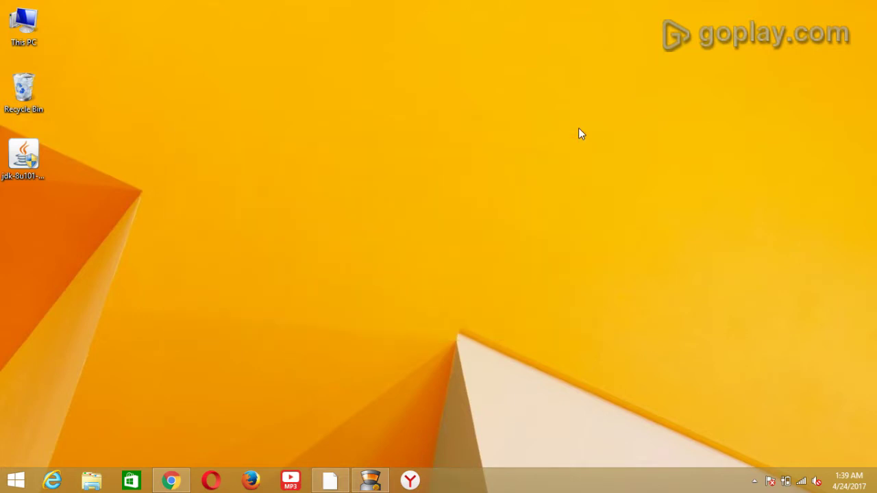
# Browse to the JDK's bin folder at C:\Program Files\Java\jdk1.8.0_101\bin.
pyautogui.doubleClick(29, 41)
pyautogui.click(184, 181)
pyautogui.doubleClick(183, 182)
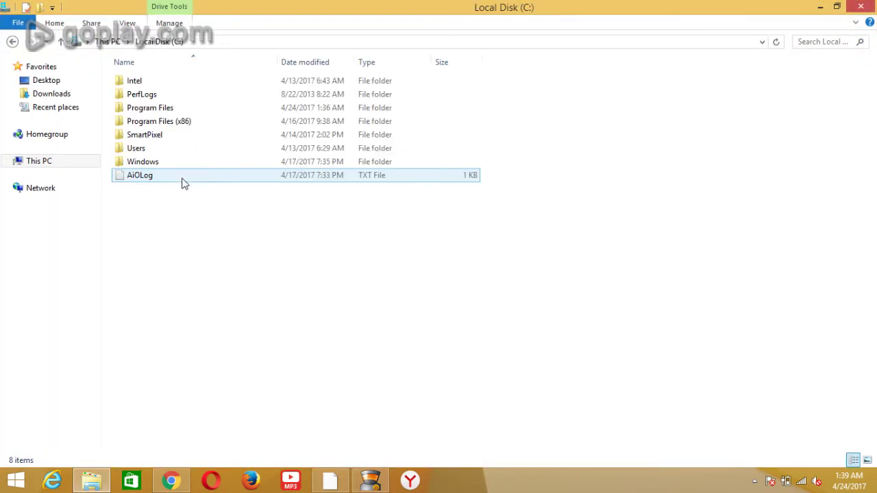
pyautogui.doubleClick(184, 128)
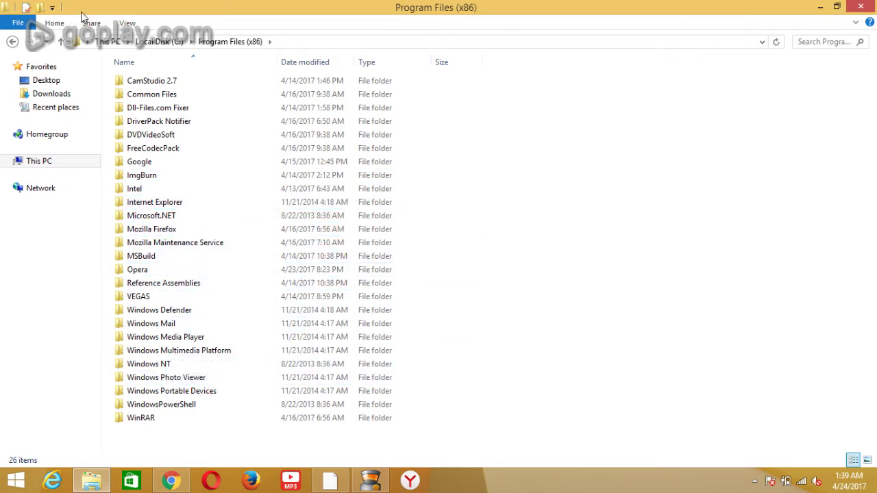
pyautogui.click(60, 41)
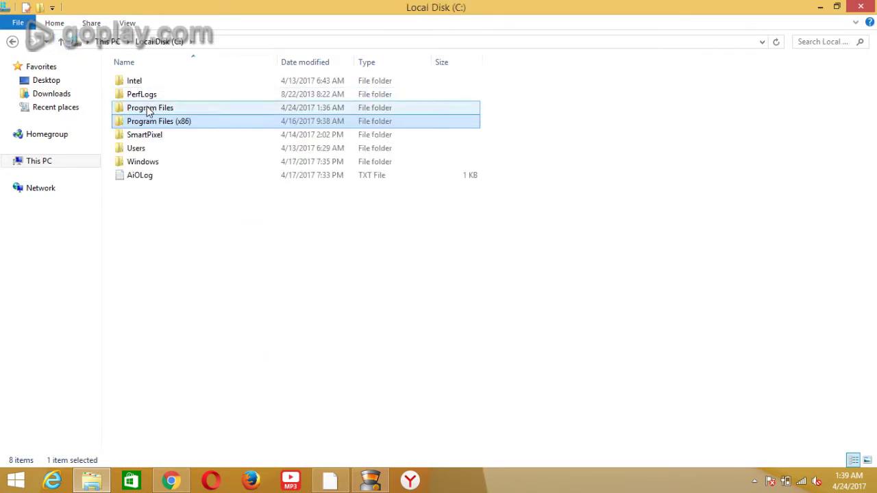
pyautogui.doubleClick(150, 108)
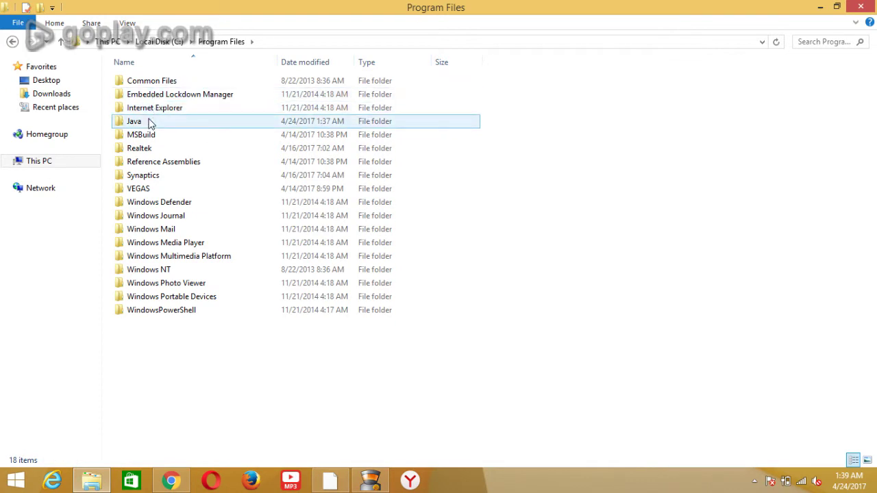
pyautogui.doubleClick(149, 121)
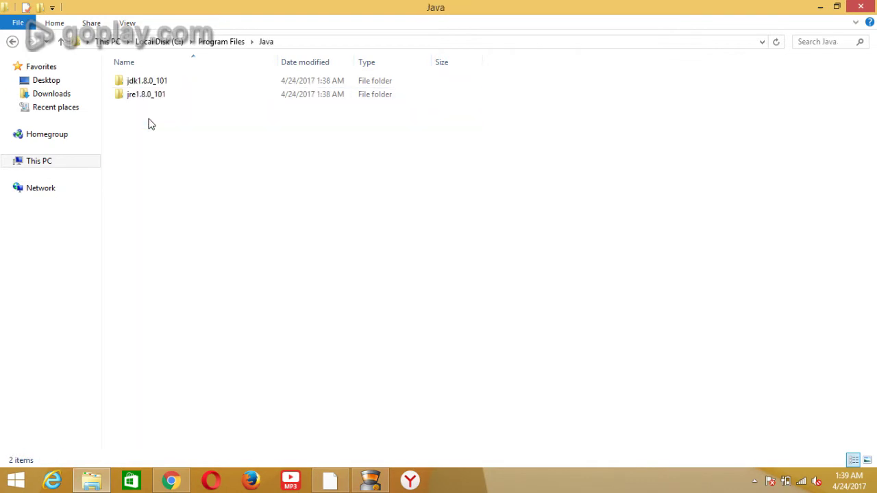
pyautogui.doubleClick(170, 82)
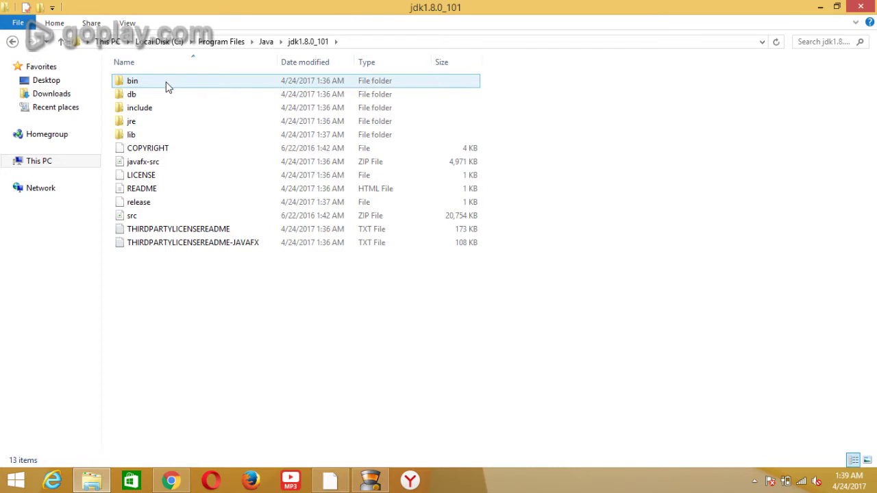
pyautogui.doubleClick(169, 83)
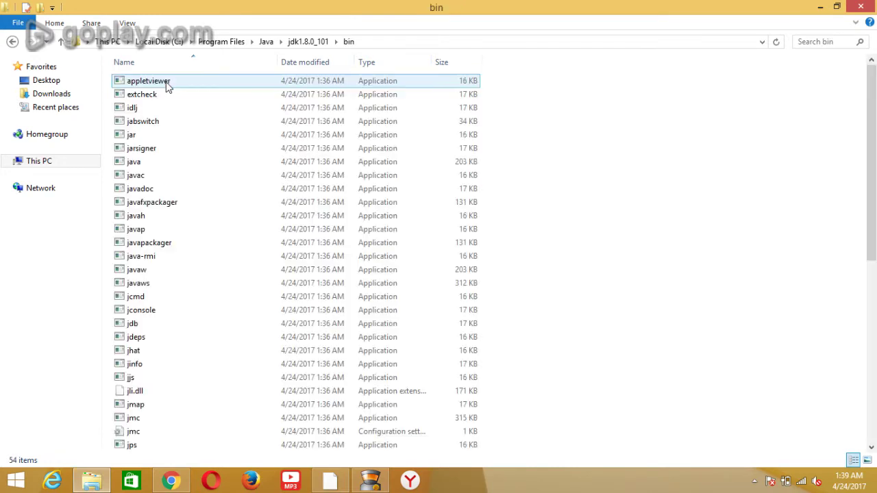
# Copy the full path of the JDK bin folder and minimize the file browser window.
pyautogui.click(372, 39)
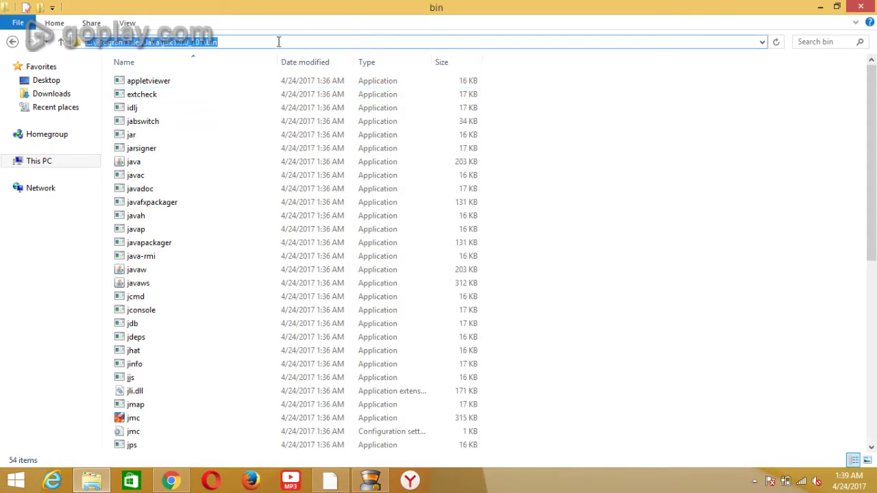
pyautogui.rightClick(216, 44)
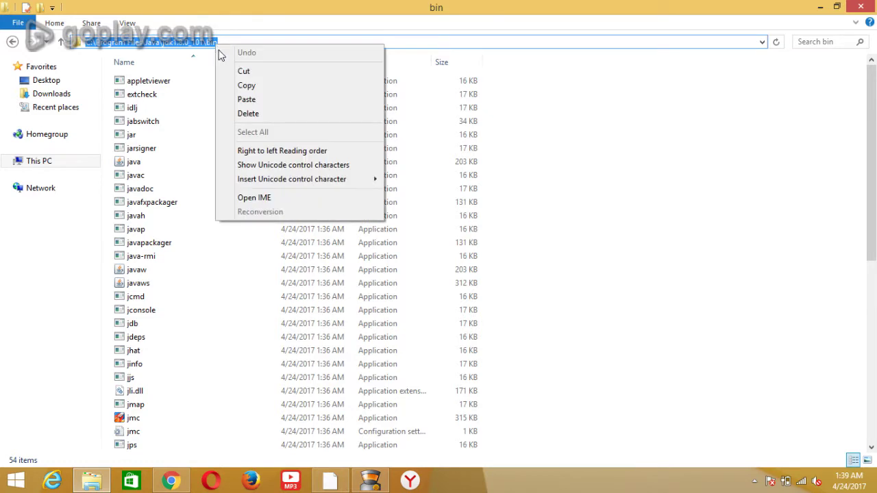
pyautogui.click(244, 85)
pyautogui.click(820, 7)
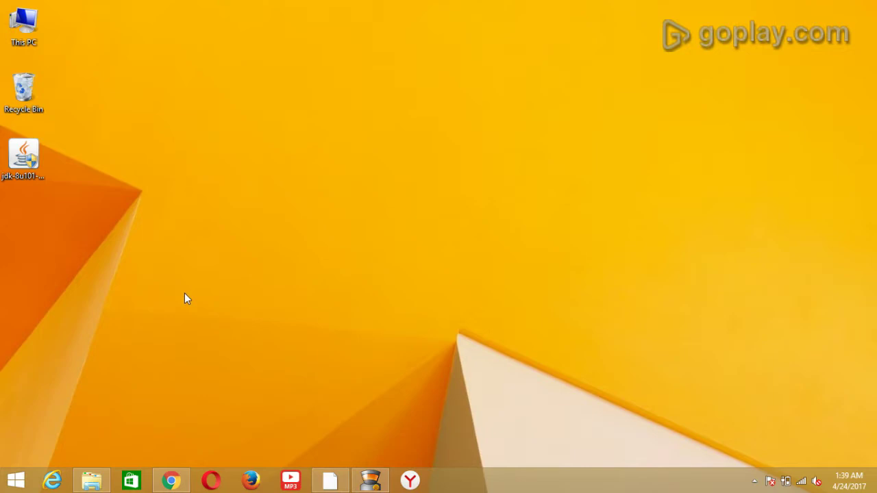
# Open the Environment Variables dialog from this computer's advanced system settings.
pyautogui.rightClick(26, 32)
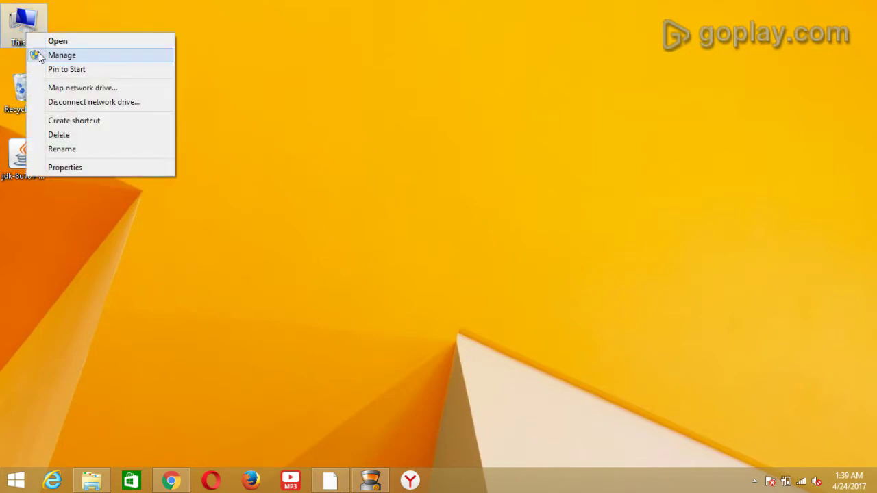
pyautogui.click(65, 169)
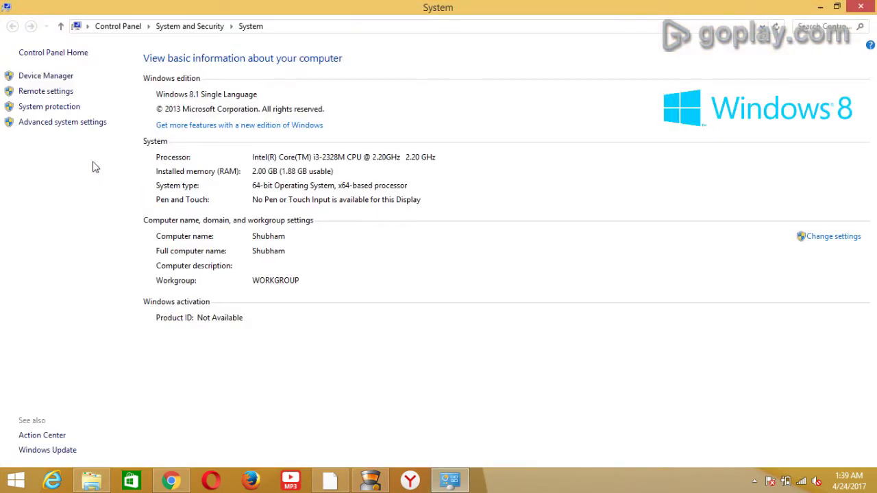
pyautogui.click(72, 128)
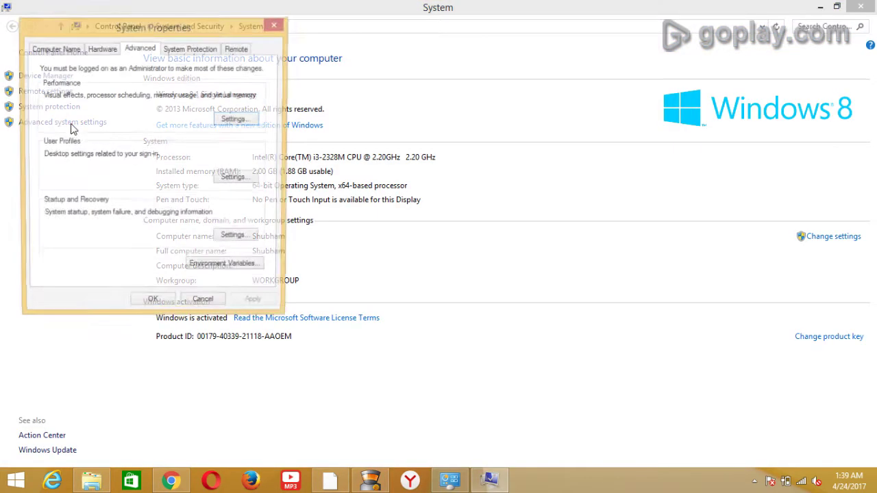
pyautogui.click(220, 267)
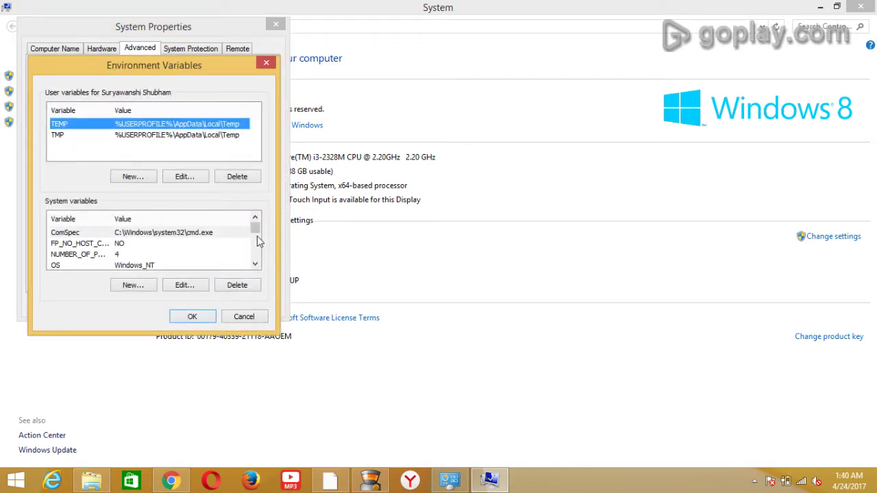
pyautogui.scroll(-1, 255, 232)
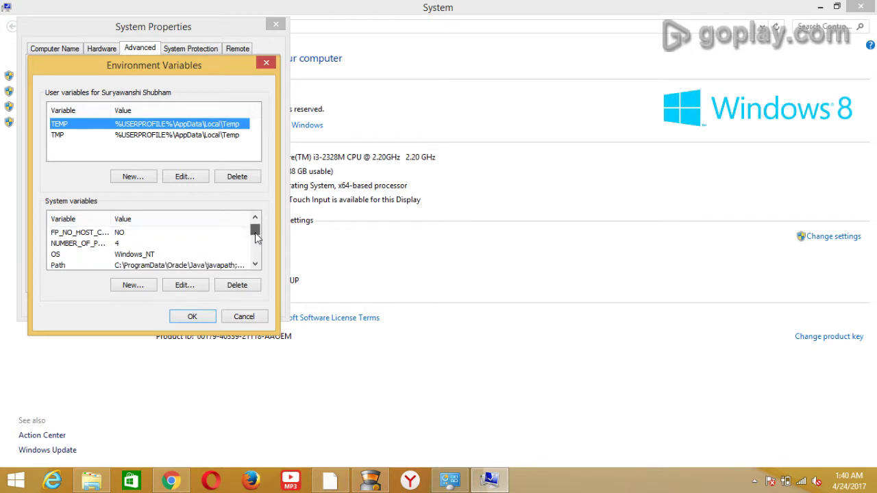
pyautogui.click(221, 268)
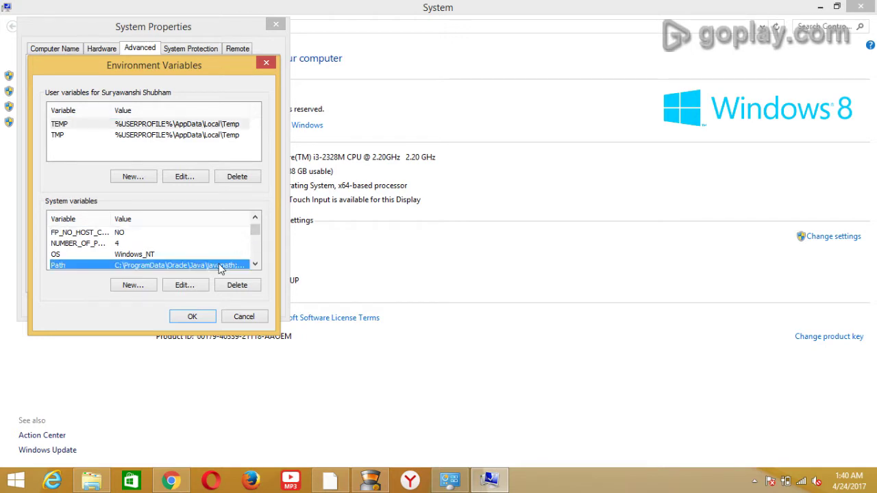
pyautogui.click(194, 287)
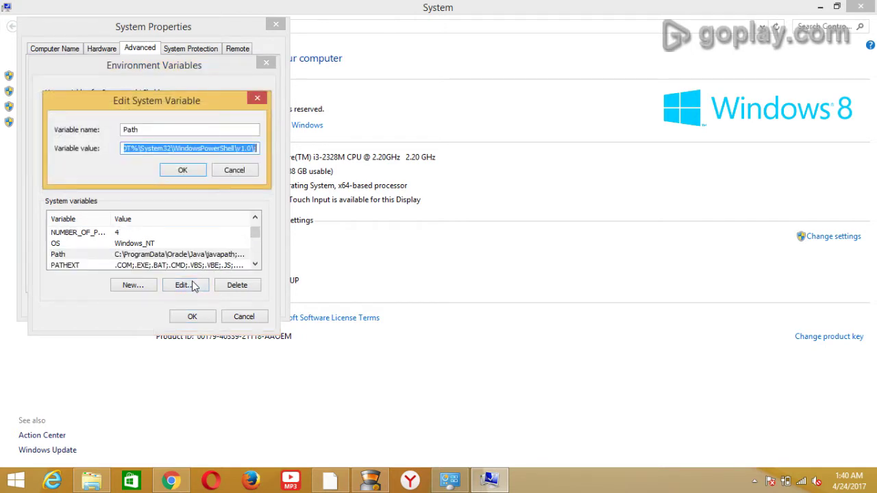
pyautogui.click(222, 174)
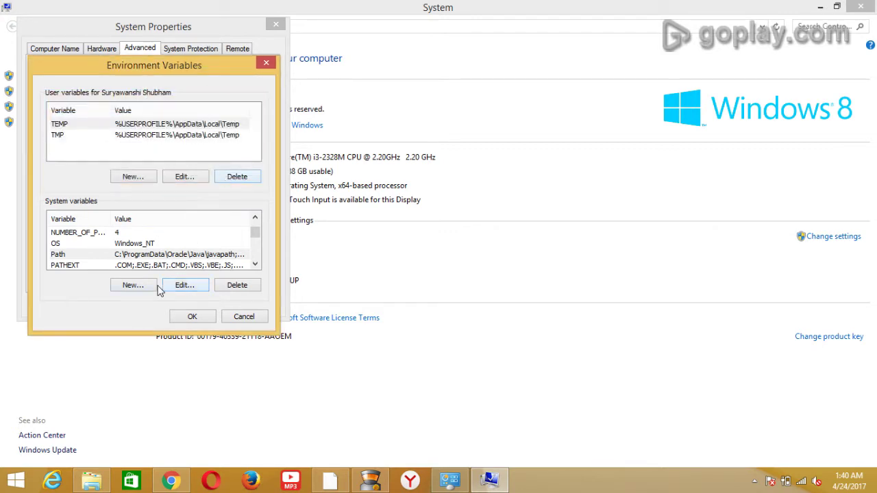
# Edit the system Path variable and append C:\Program Files\Java\jdk1.8.0_101\bin; to the end of its value.
pyautogui.click(155, 288)
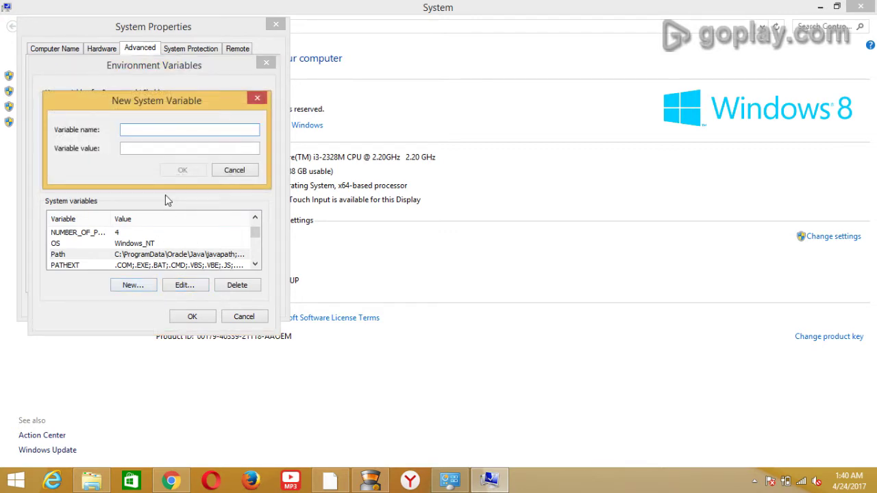
pyautogui.click(234, 170)
pyautogui.moveTo(255, 235)
pyautogui.mouseDown()
pyautogui.moveTo(254, 244)
pyautogui.moveTo(254, 232)
pyautogui.mouseUp()
pyautogui.click(190, 287)
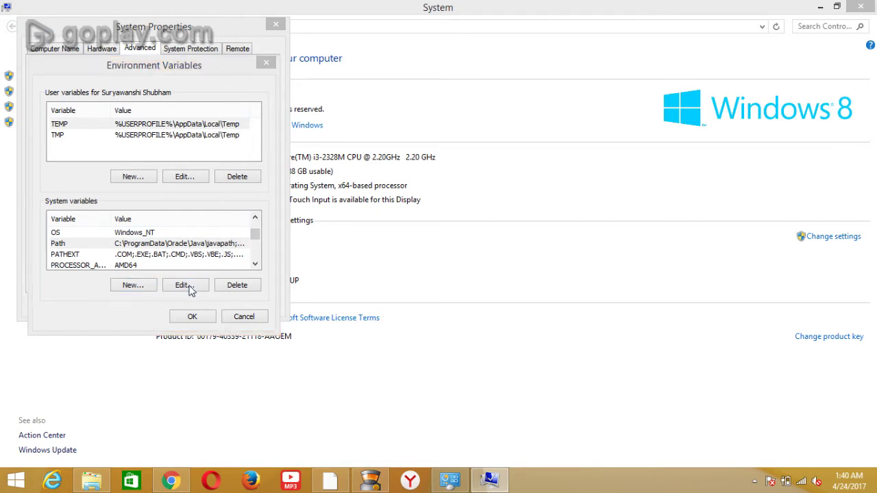
pyautogui.click(250, 150)
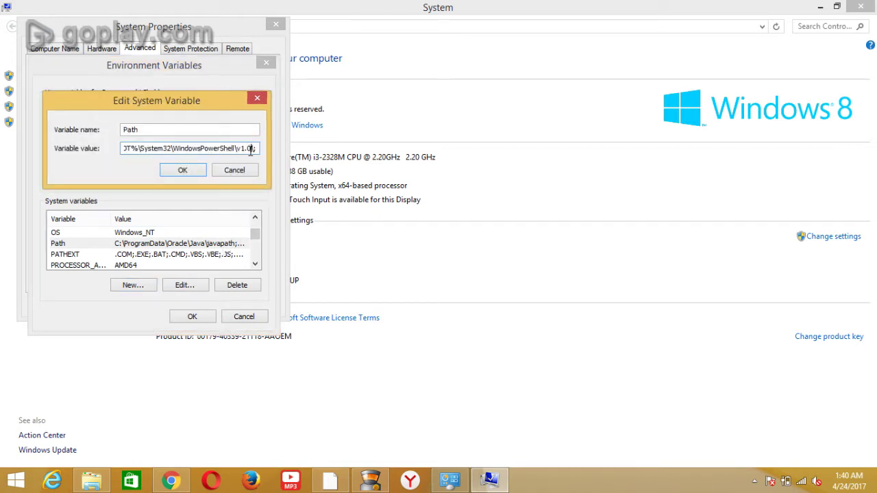
pyautogui.write(';C:\\Program Files\\Java\\jdk1.8.0_101\\bin')
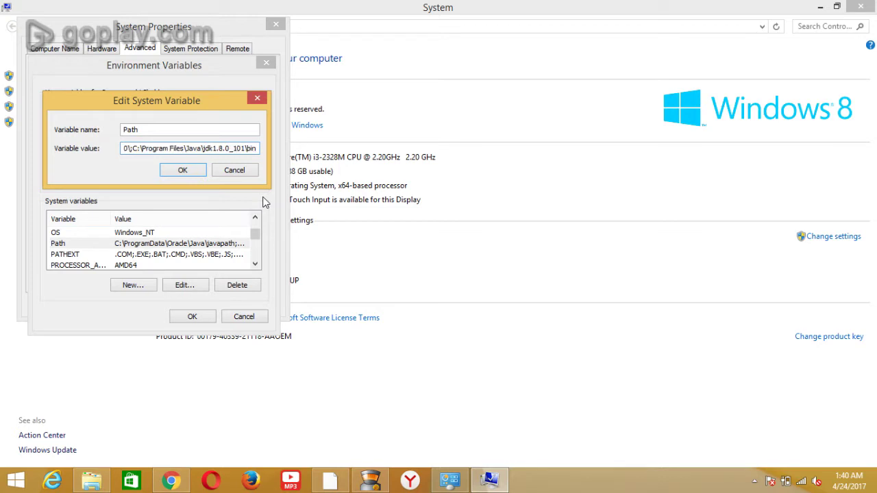
pyautogui.write(';')
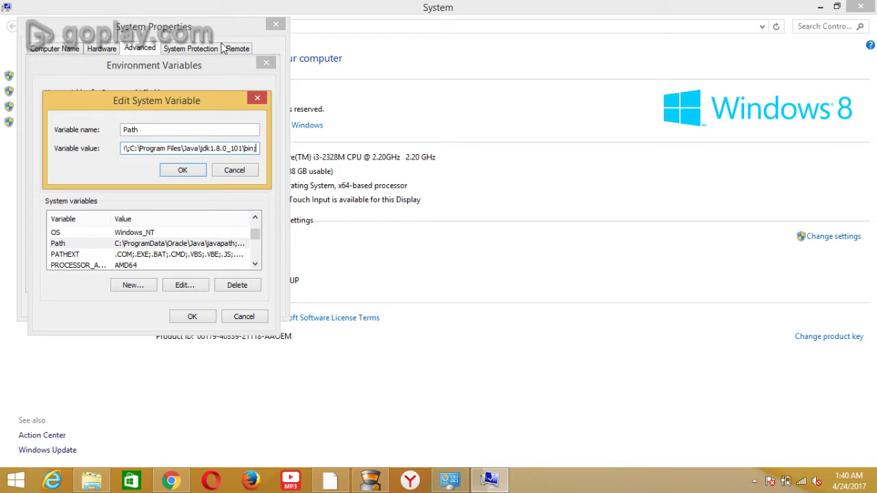
# Browse to the JRE's bin folder at C:\Program Files\Java\jre1.8.0_101\bin and copy its full path.
pyautogui.click(91, 479)
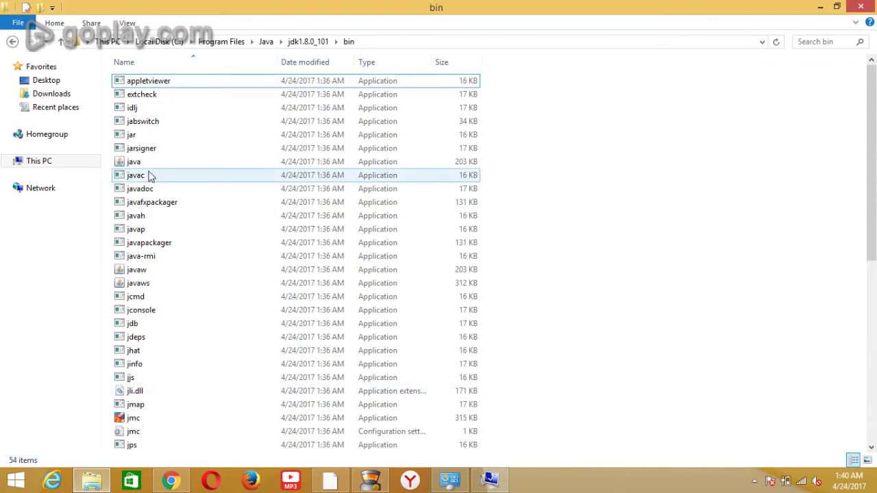
pyautogui.click(60, 42)
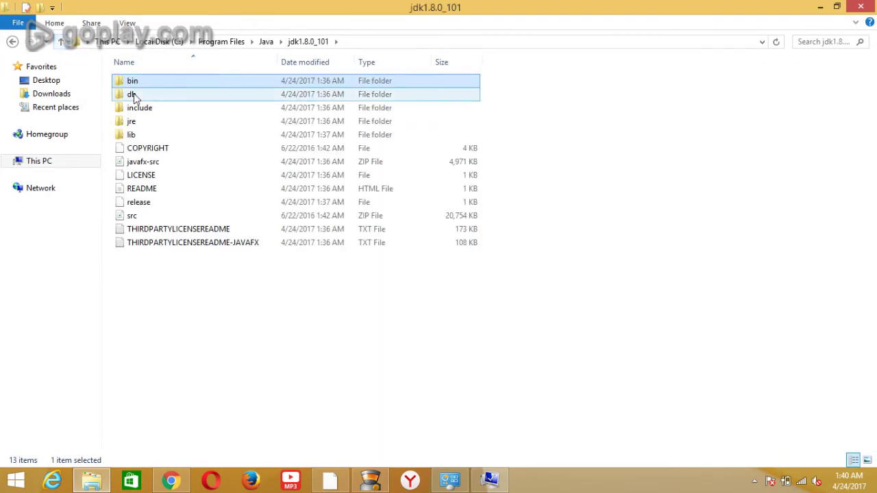
pyautogui.click(60, 42)
pyautogui.doubleClick(142, 96)
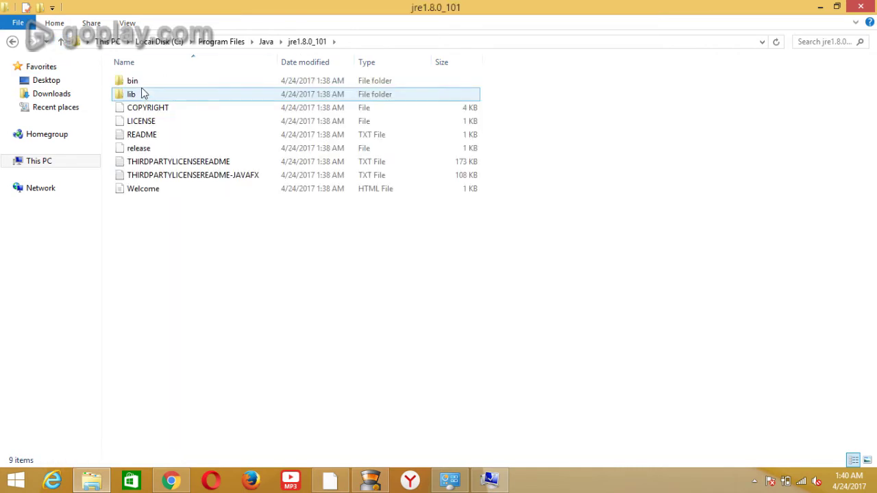
pyautogui.doubleClick(147, 83)
pyautogui.click(376, 40)
pyautogui.press('super+c')
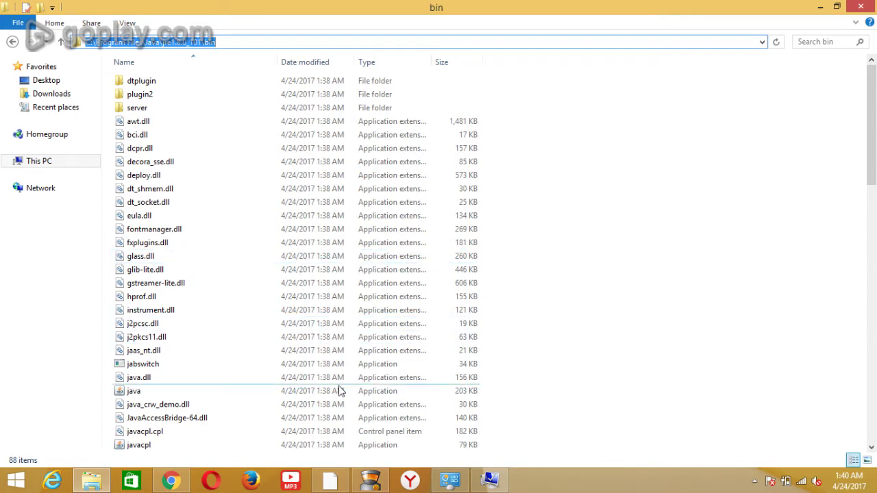
# Append C:\Program Files\Java\jre1.8.0_101\bin; to the system Path value, accept the changes and close all open windows.
pyautogui.click(450, 482)
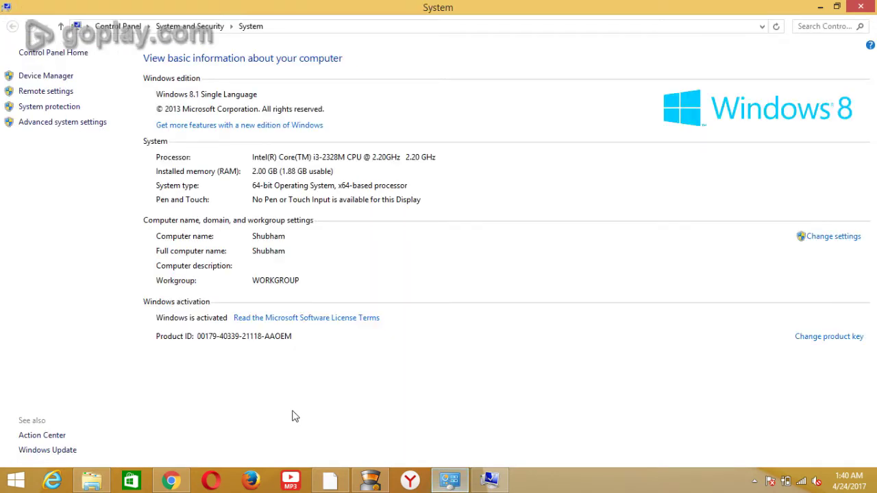
pyautogui.click(490, 481)
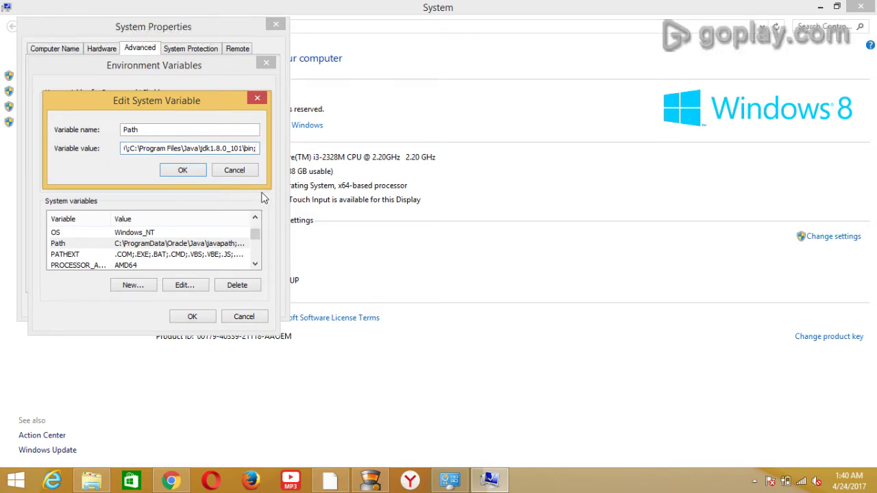
pyautogui.rightClick(255, 148)
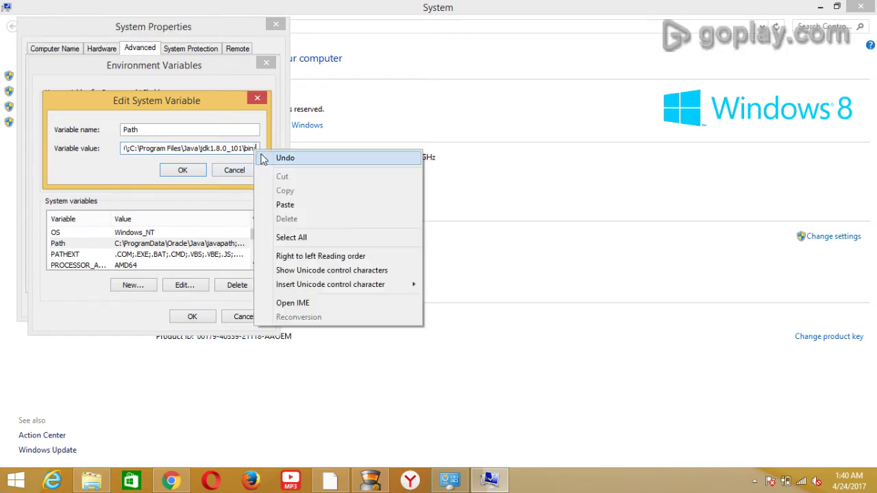
pyautogui.click(286, 203)
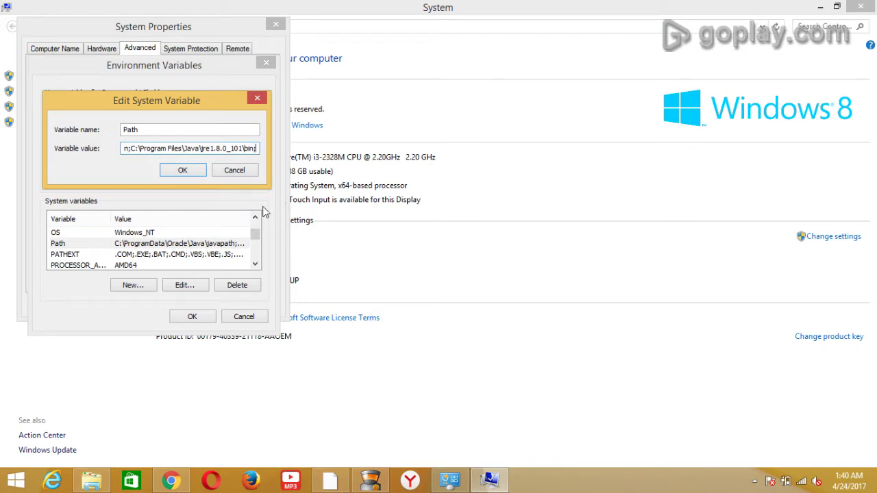
pyautogui.click(193, 171)
pyautogui.click(193, 318)
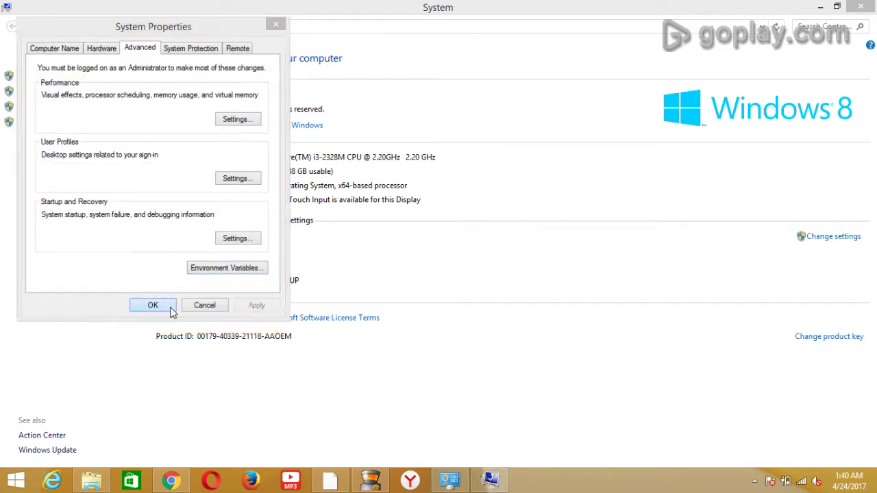
pyautogui.click(153, 305)
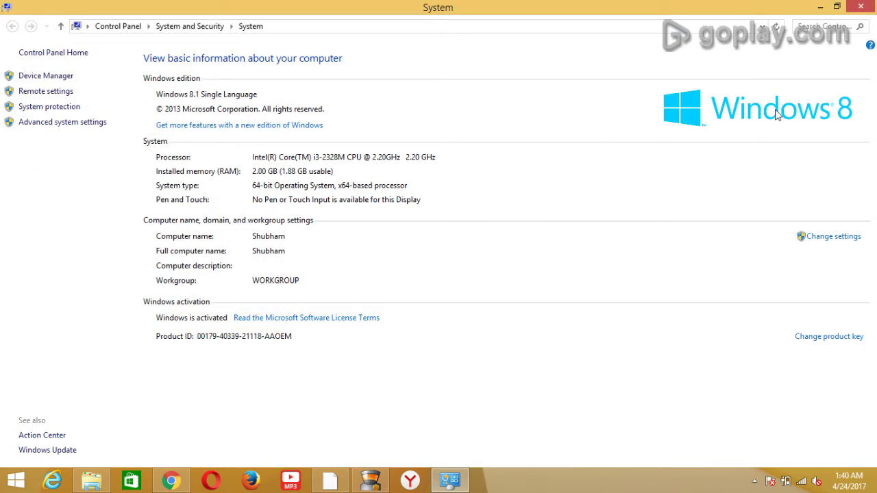
pyautogui.click(861, 6)
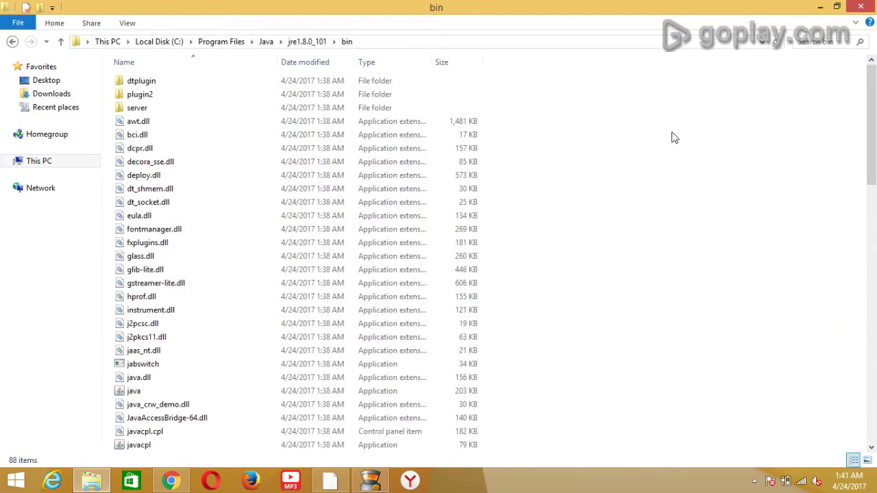
pyautogui.click(861, 7)
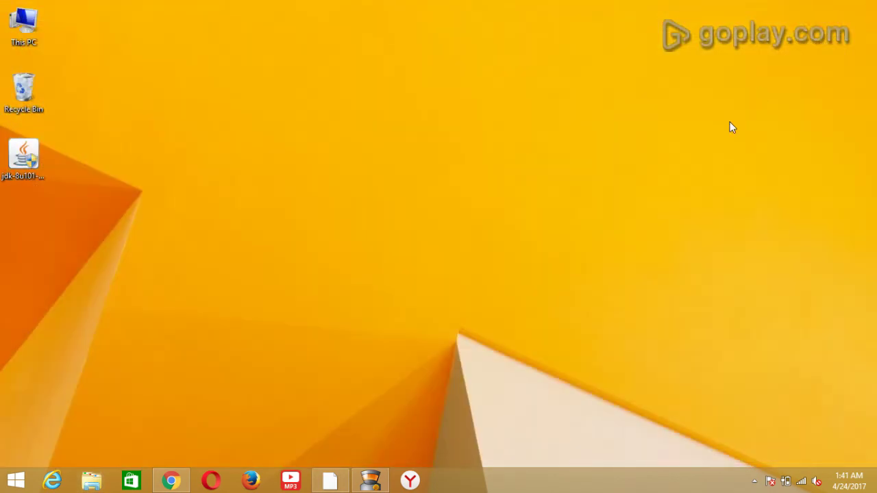
# Open a new Command Prompt and run javac.
pyautogui.press('super+r')
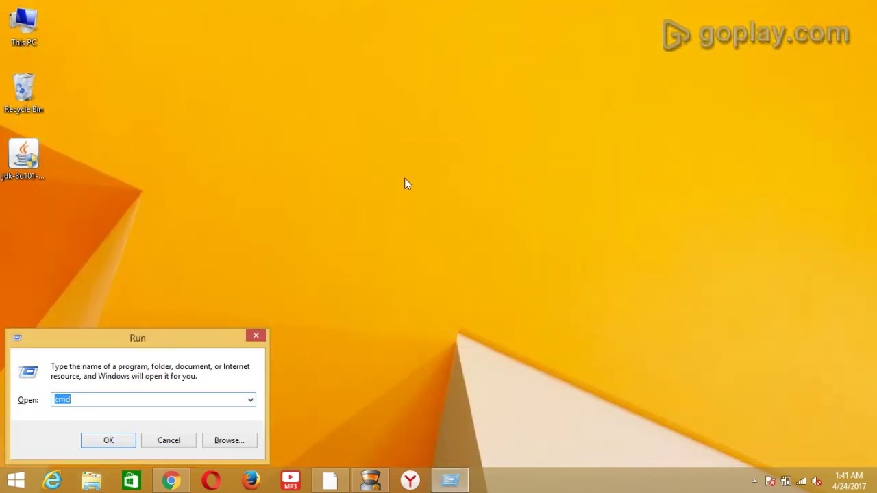
pyautogui.press('Return')
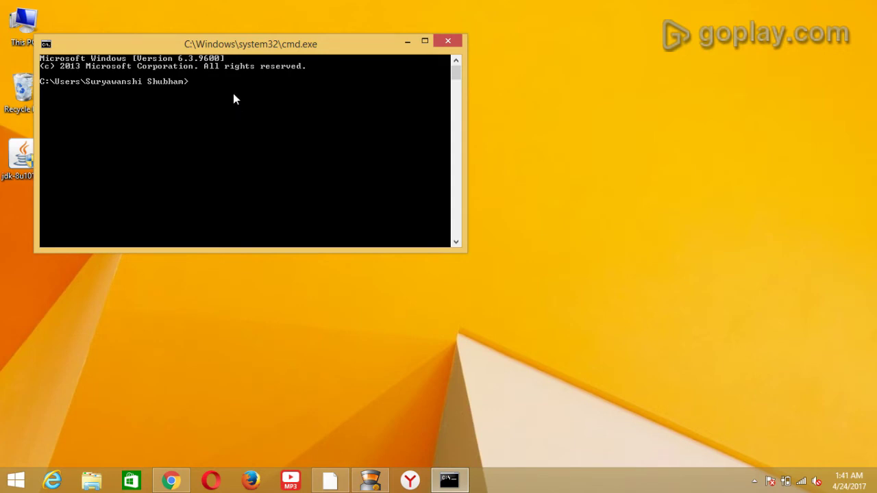
pyautogui.write('javac')
pyautogui.press('Return')
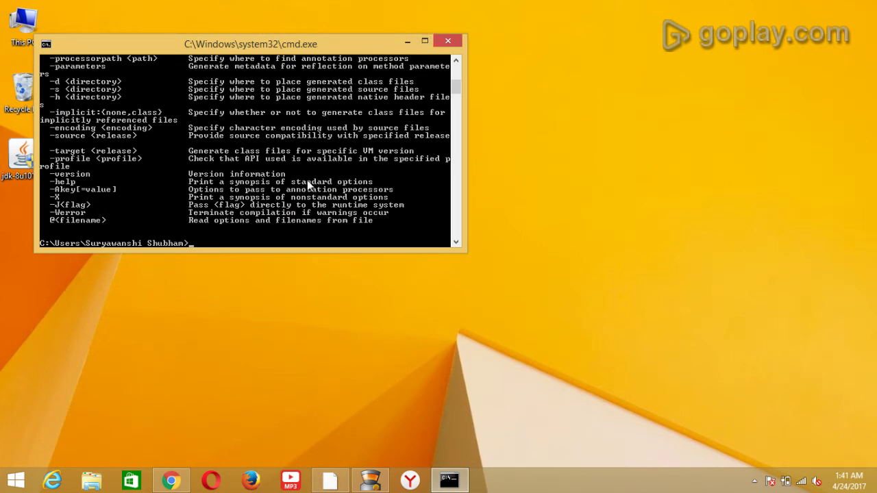
# Open helloWorld.java in Notepad from the Command Prompt to review its code, and close it.
pyautogui.write('notepad')
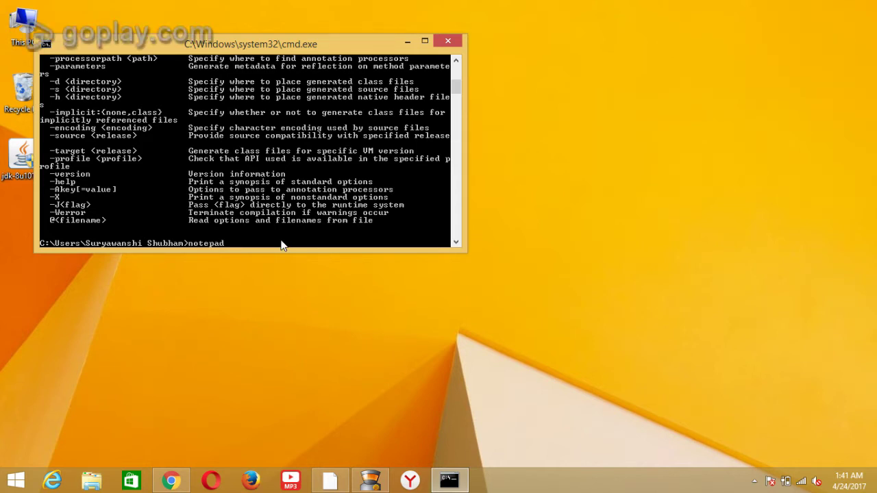
pyautogui.write(' helloWorld.java')
pyautogui.press('Return')
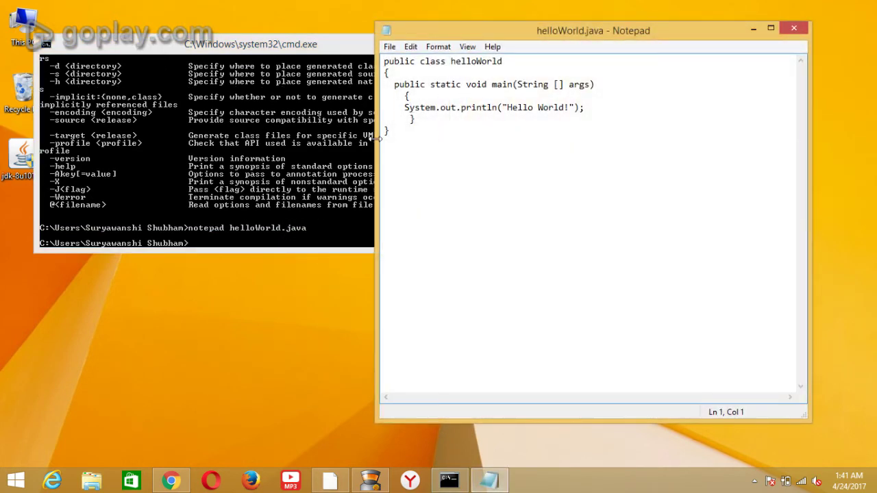
pyautogui.click(794, 28)
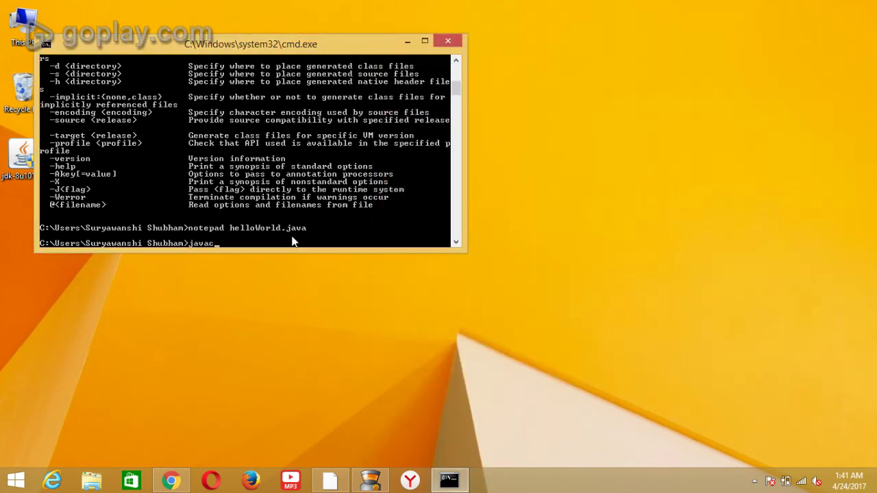
# Maximize the Command Prompt and compile helloWorld.java with javac.
pyautogui.write('helloWorld.java')
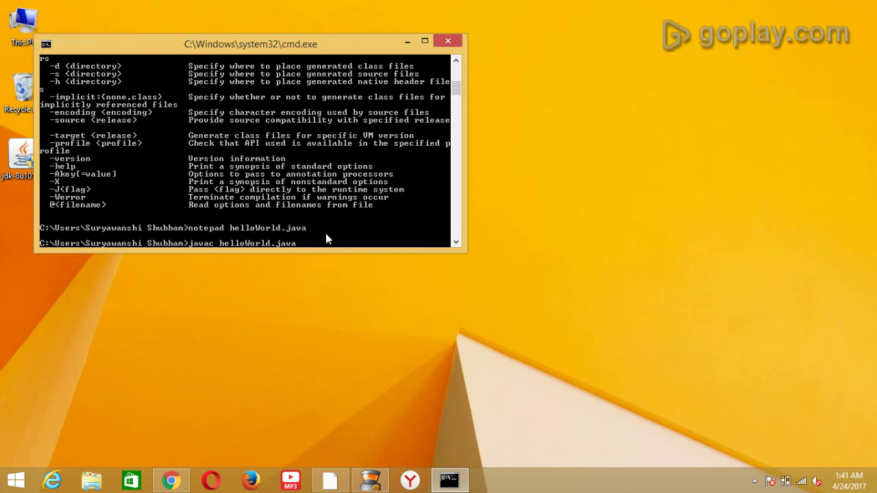
pyautogui.click(424, 43)
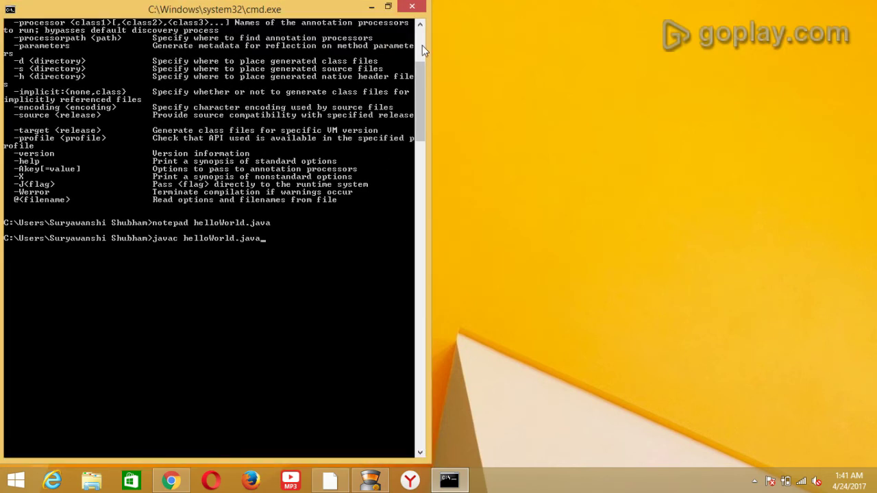
pyautogui.press('Return')
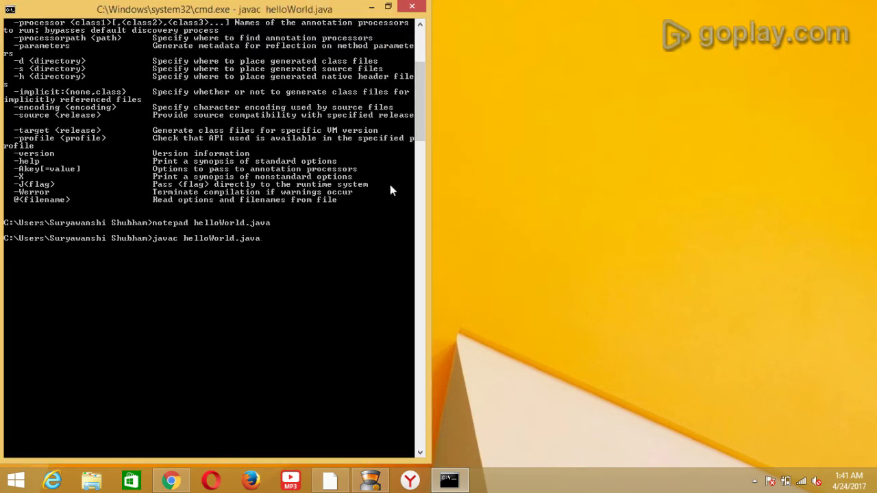
# Run the compiled helloWorld program with java and close the Command Prompt.
pyautogui.write('java hello')
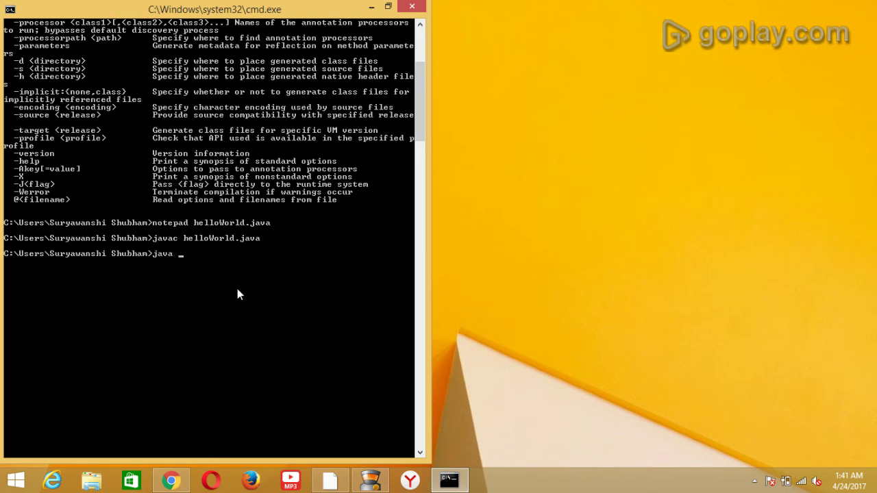
pyautogui.write('World')
pyautogui.press('Return')
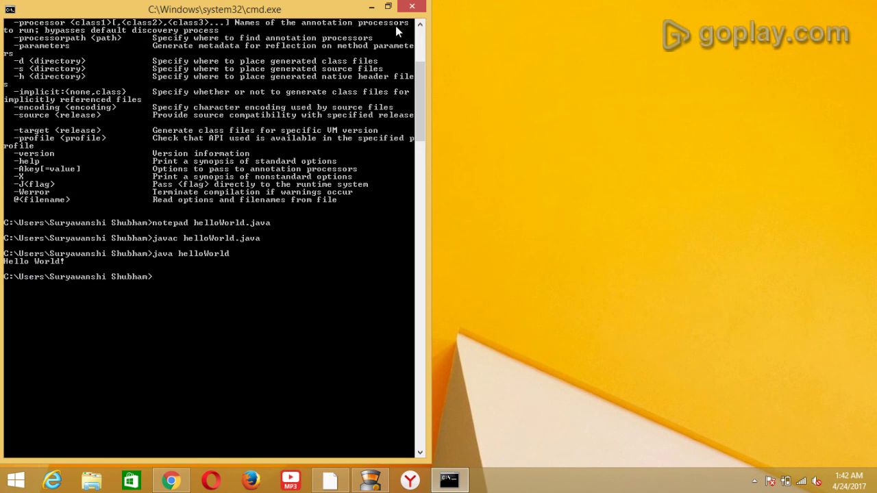
pyautogui.click(412, 7)
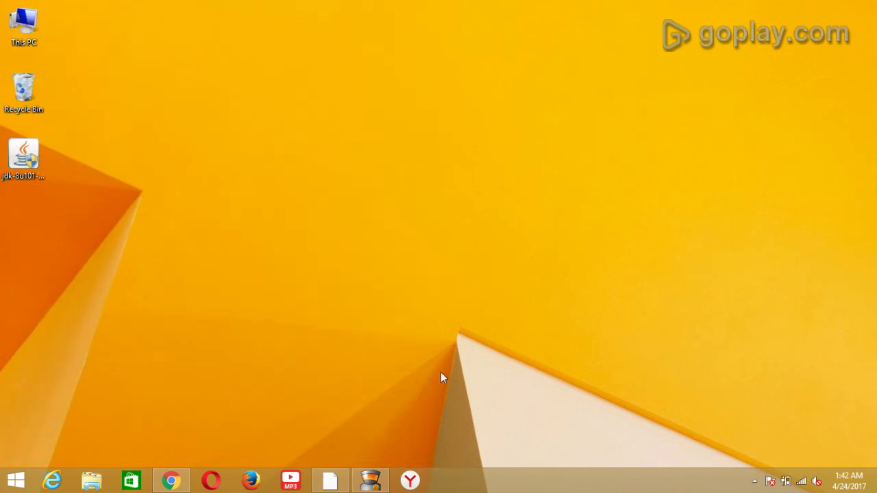
pyautogui.click(370, 479)
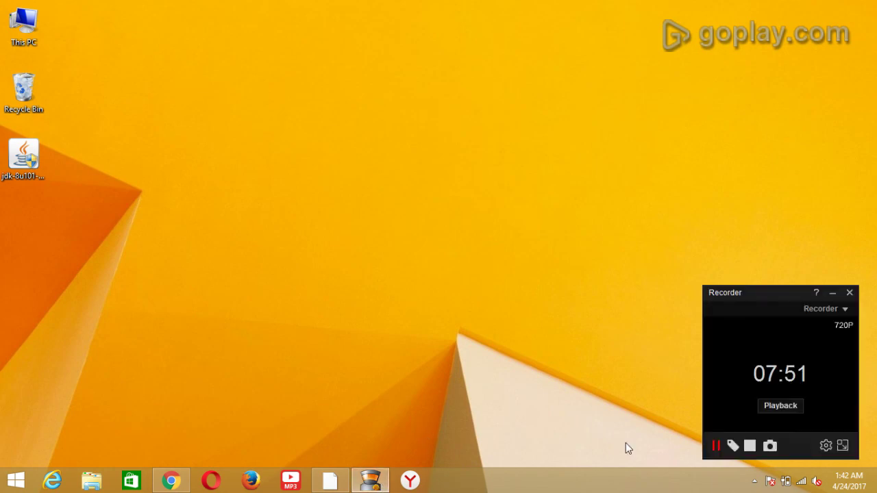